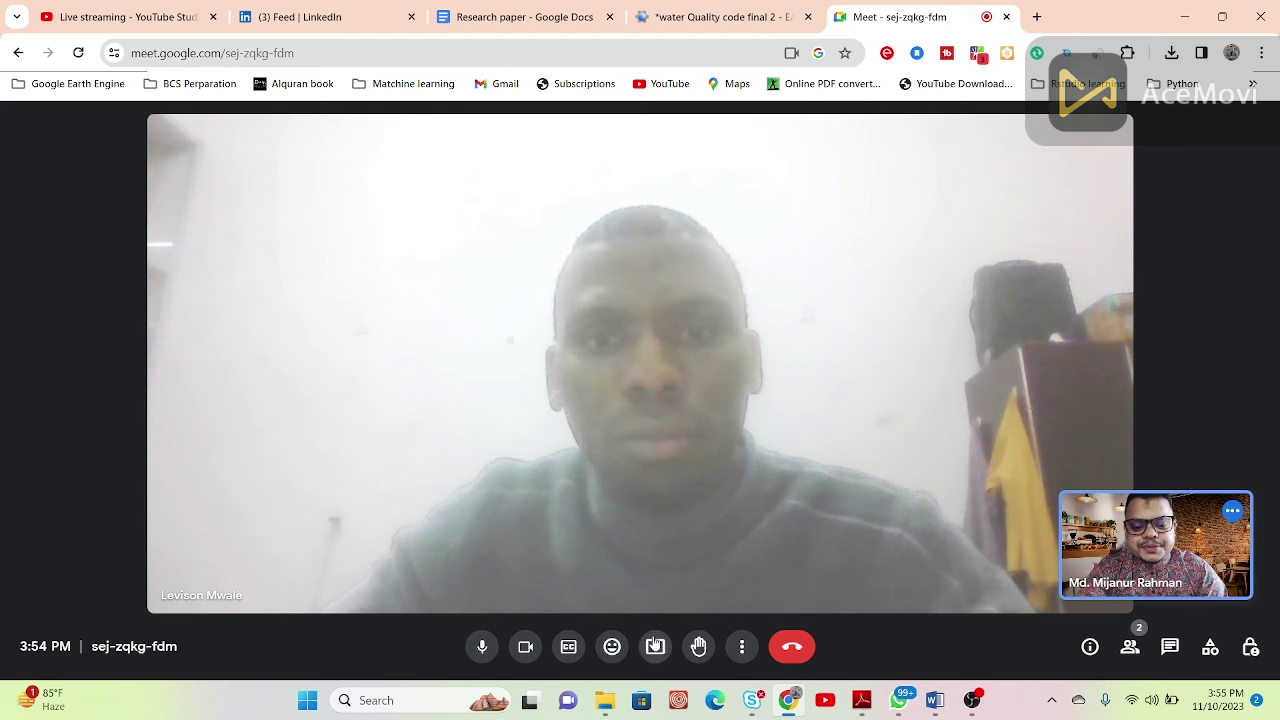
Share the entire screen in the Meet call and move the sharing notice aside.
click(654, 643)
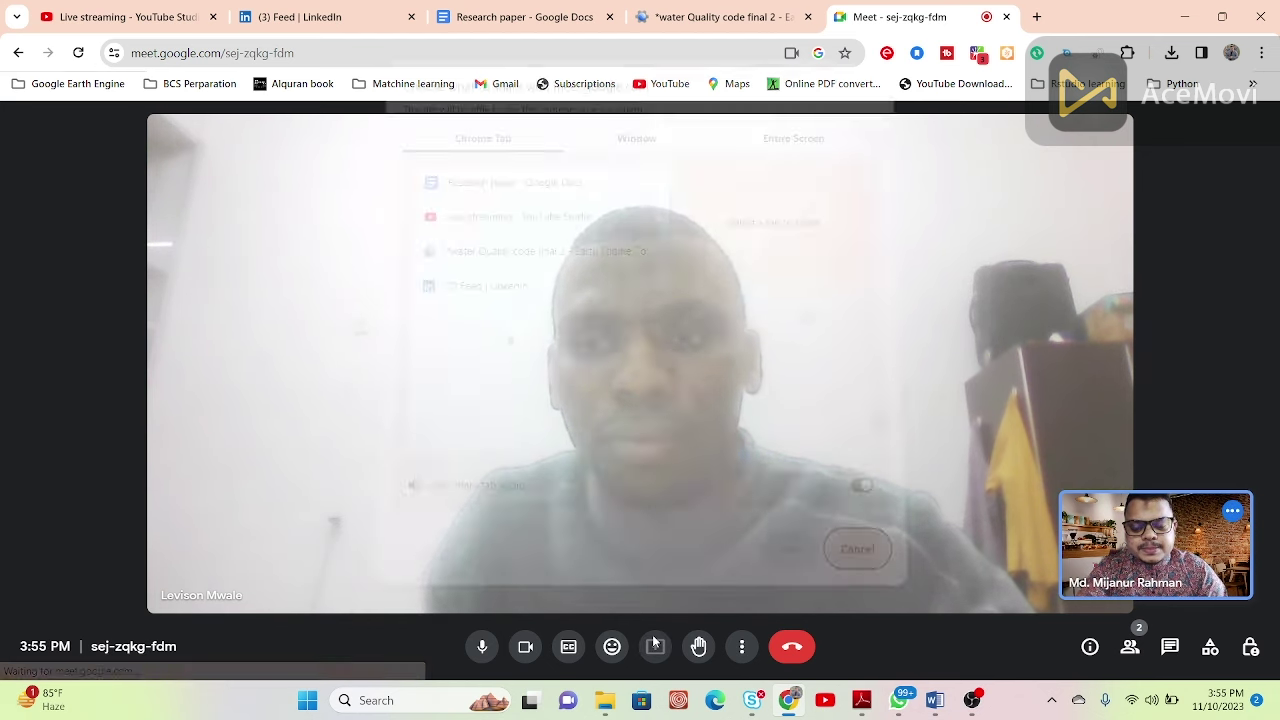
click(777, 147)
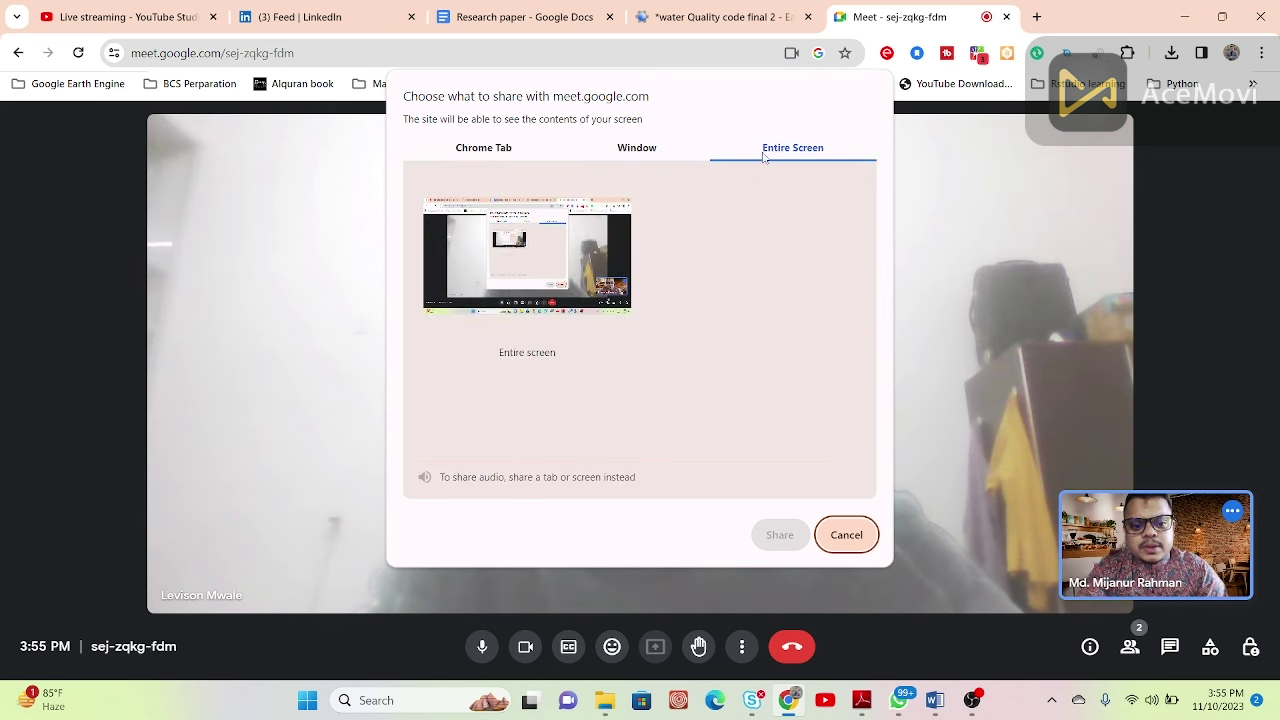
click(578, 230)
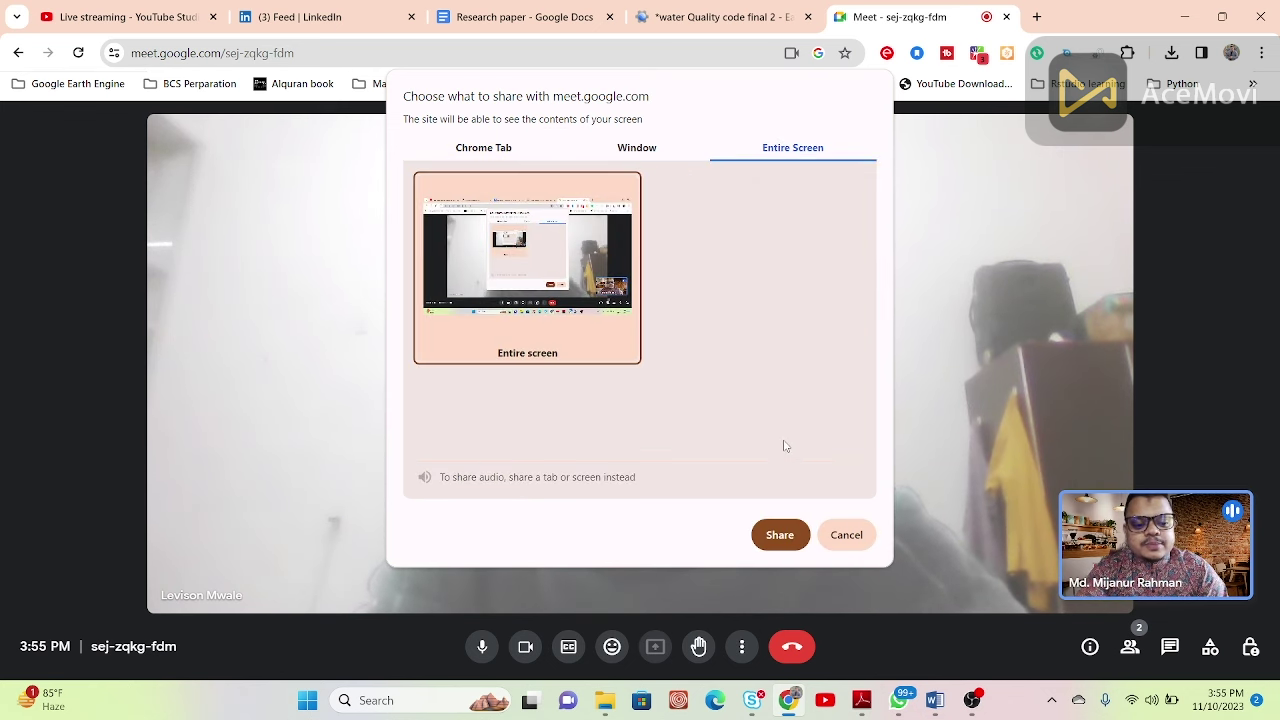
click(780, 535)
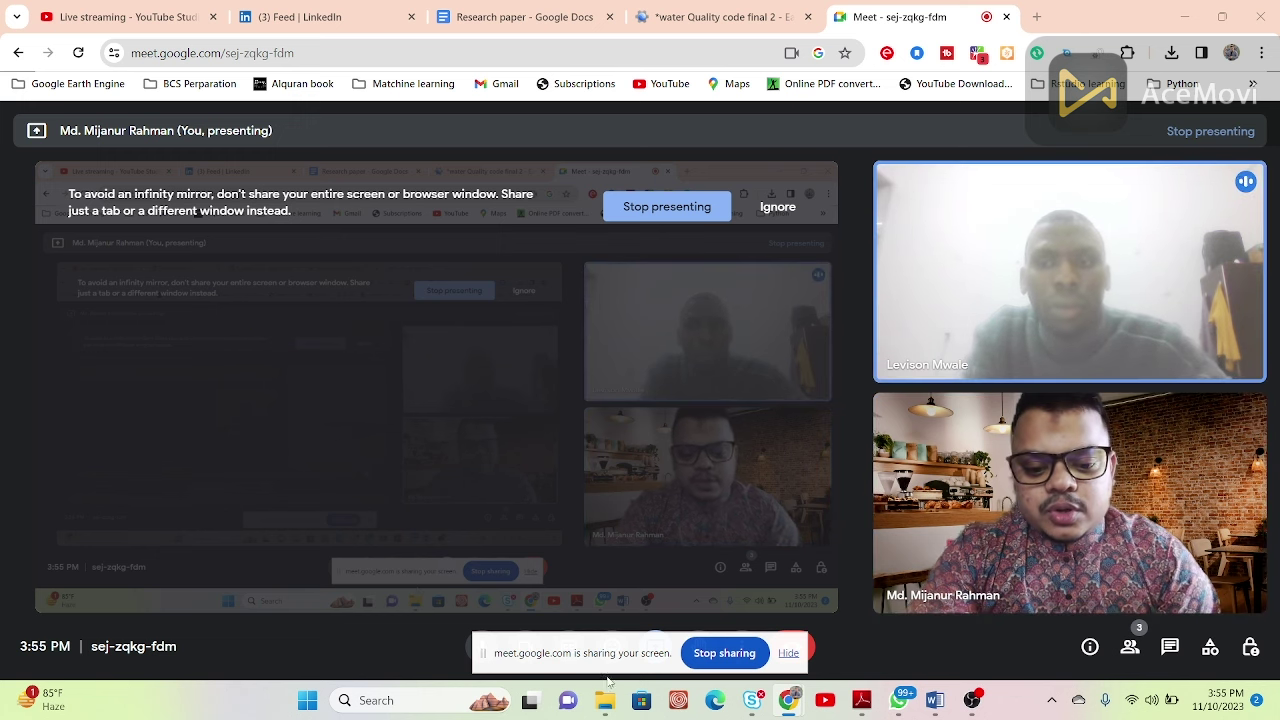
drag(609, 668, 231, 648)
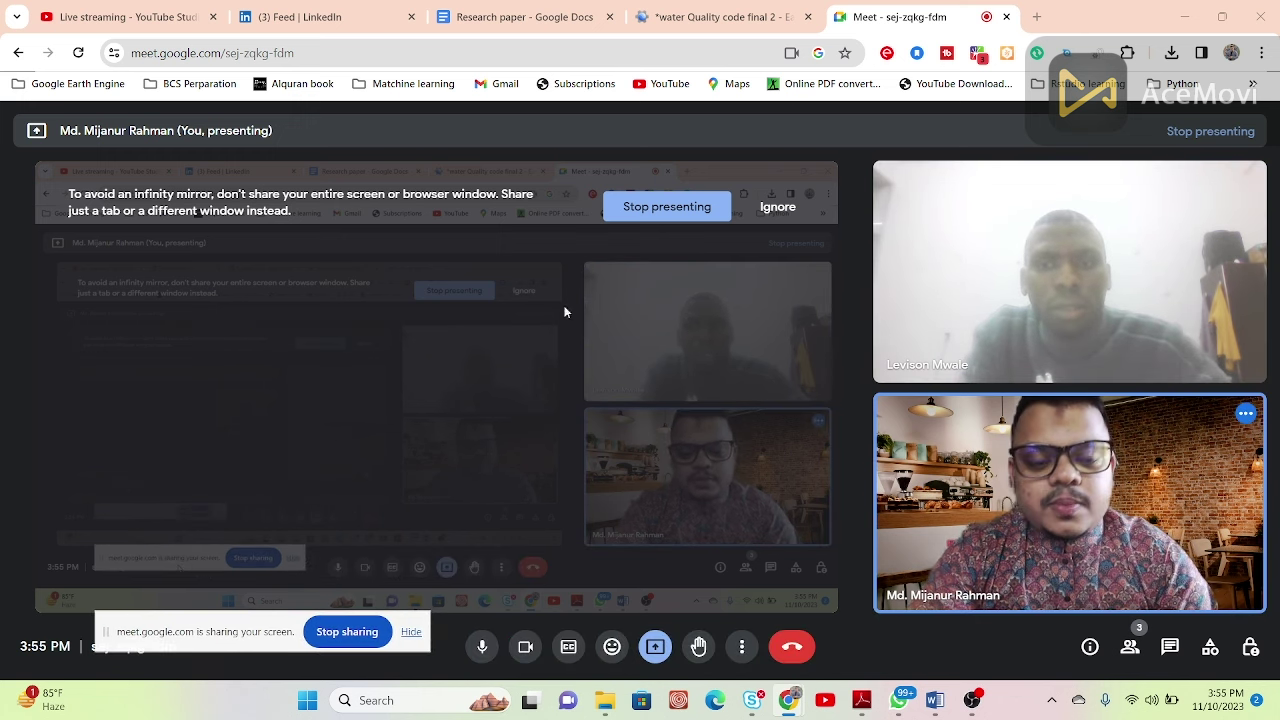
click(683, 8)
Enlarge and frame the map over the river mouth and turn on the True color layer.
drag(551, 363, 625, 415)
scroll(625, 415, up, 2)
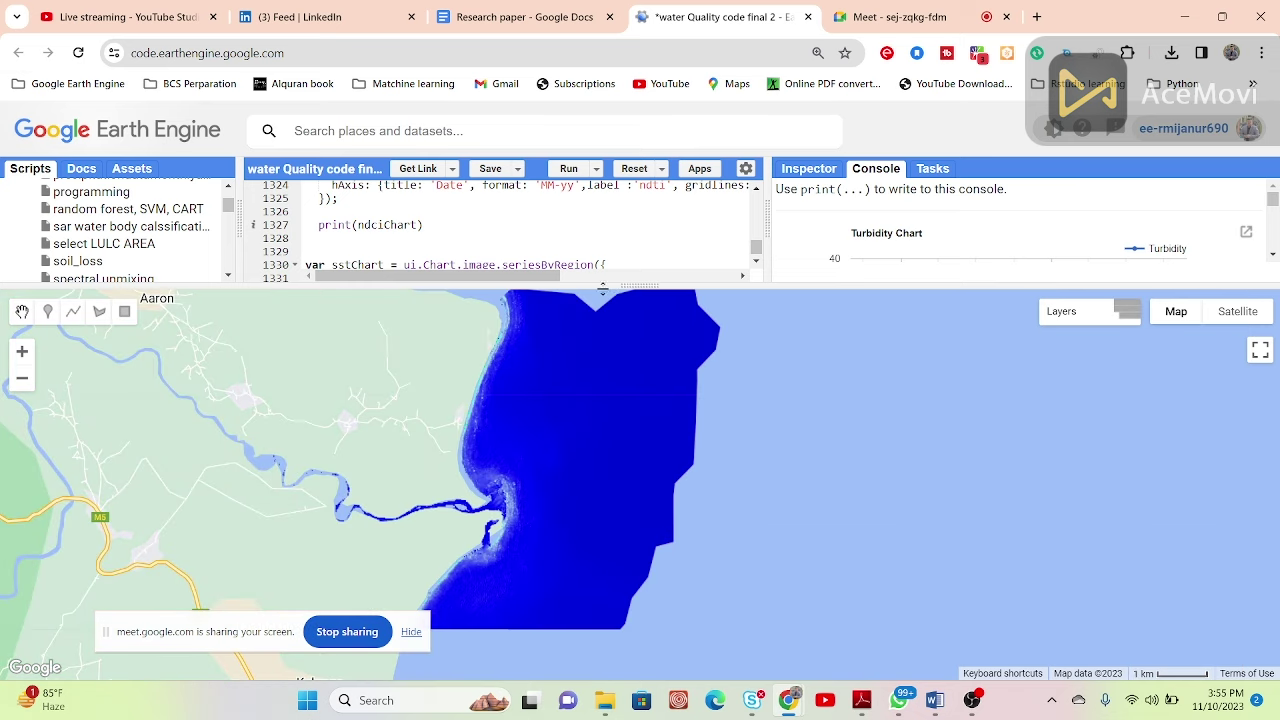
drag(639, 283, 639, 249)
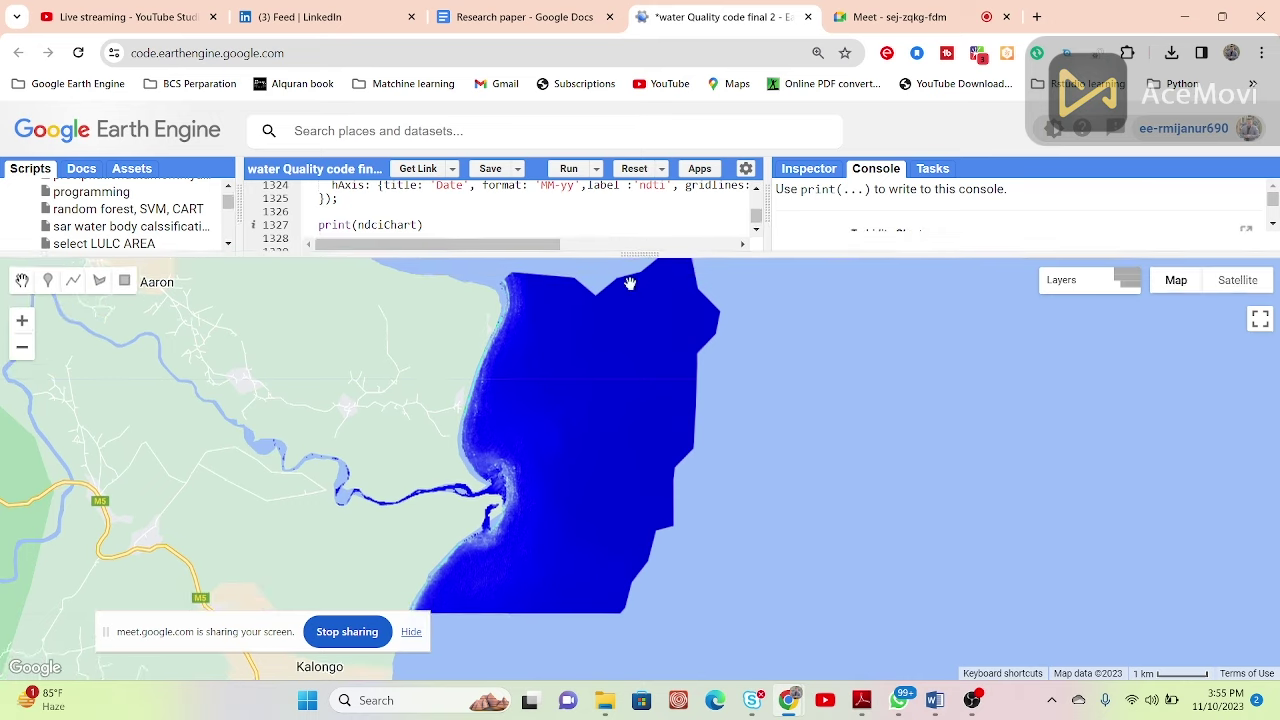
drag(620, 323, 680, 340)
mouse_move(1100, 280)
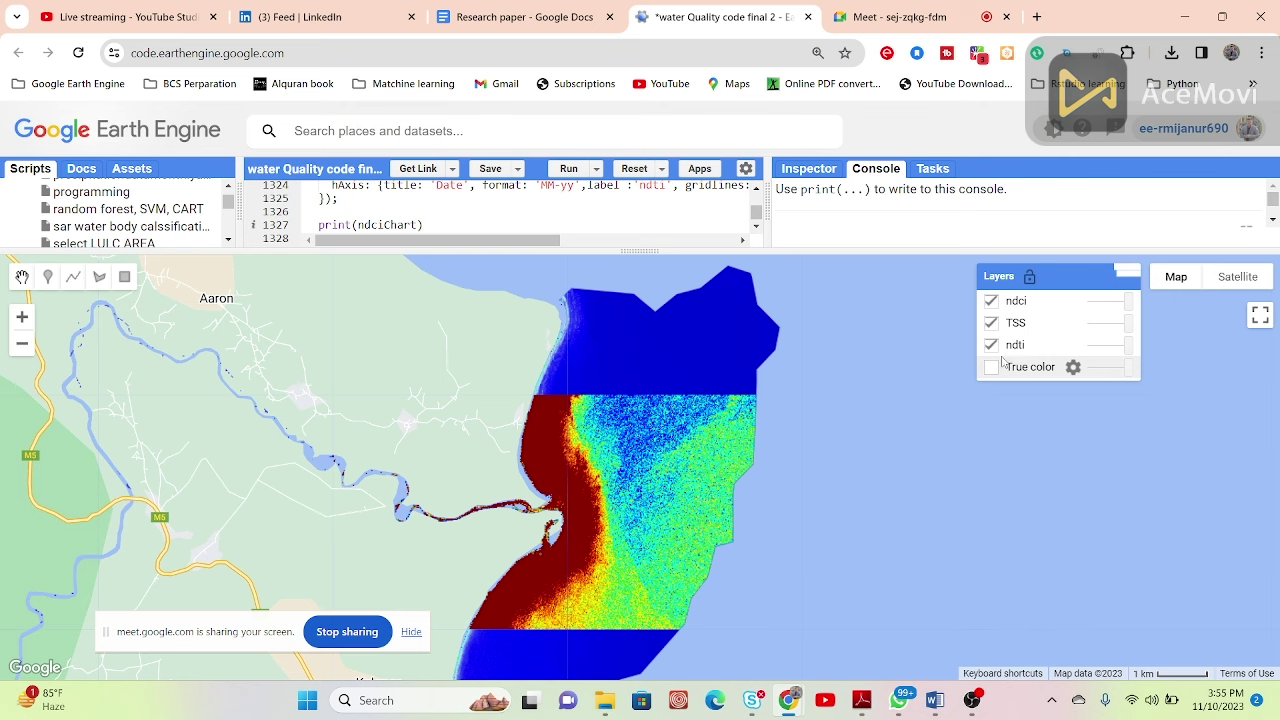
click(991, 368)
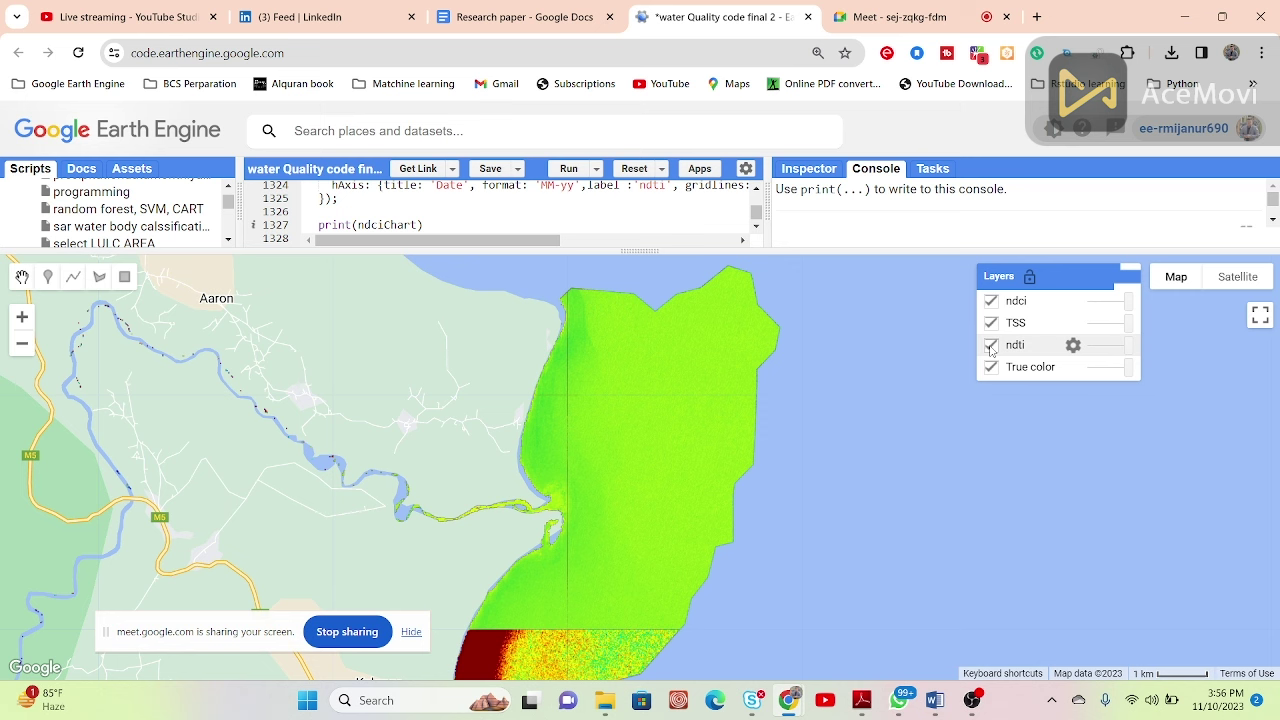
Hide the ndci, TSS and ndti layers so only True color shows over the coast.
drag(631, 409, 634, 349)
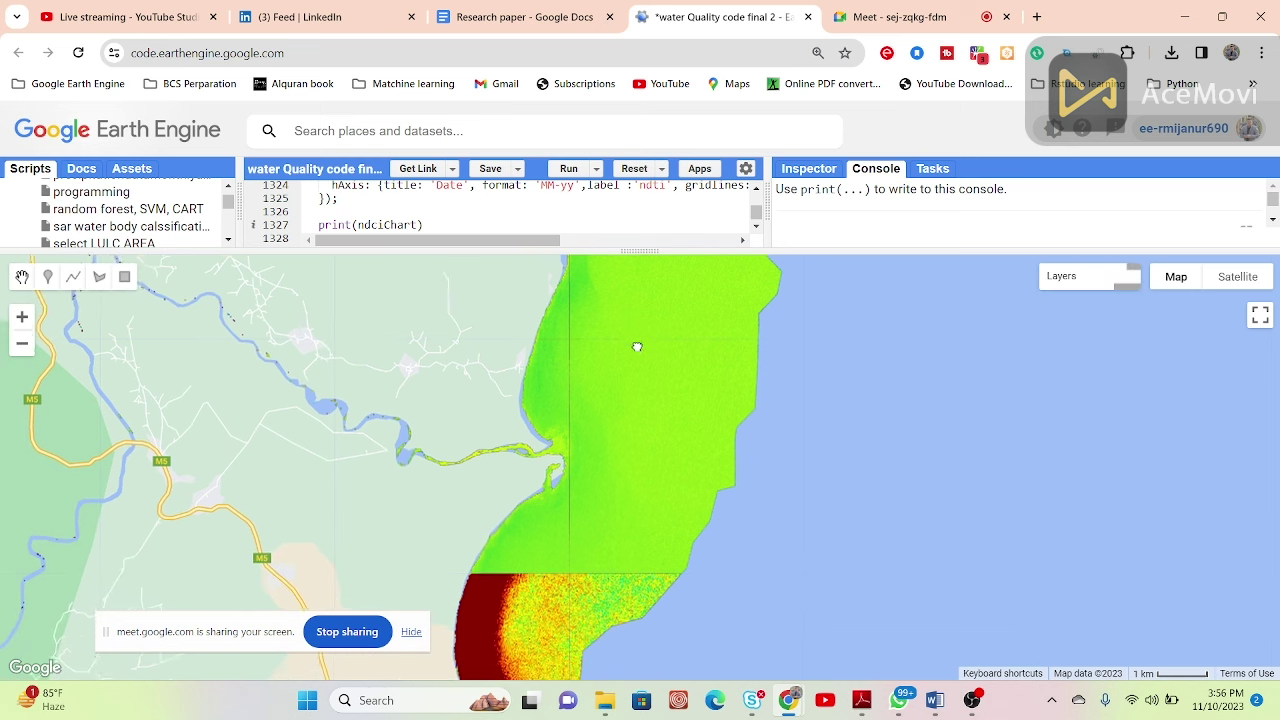
drag(614, 485, 623, 531)
mouse_move(1057, 297)
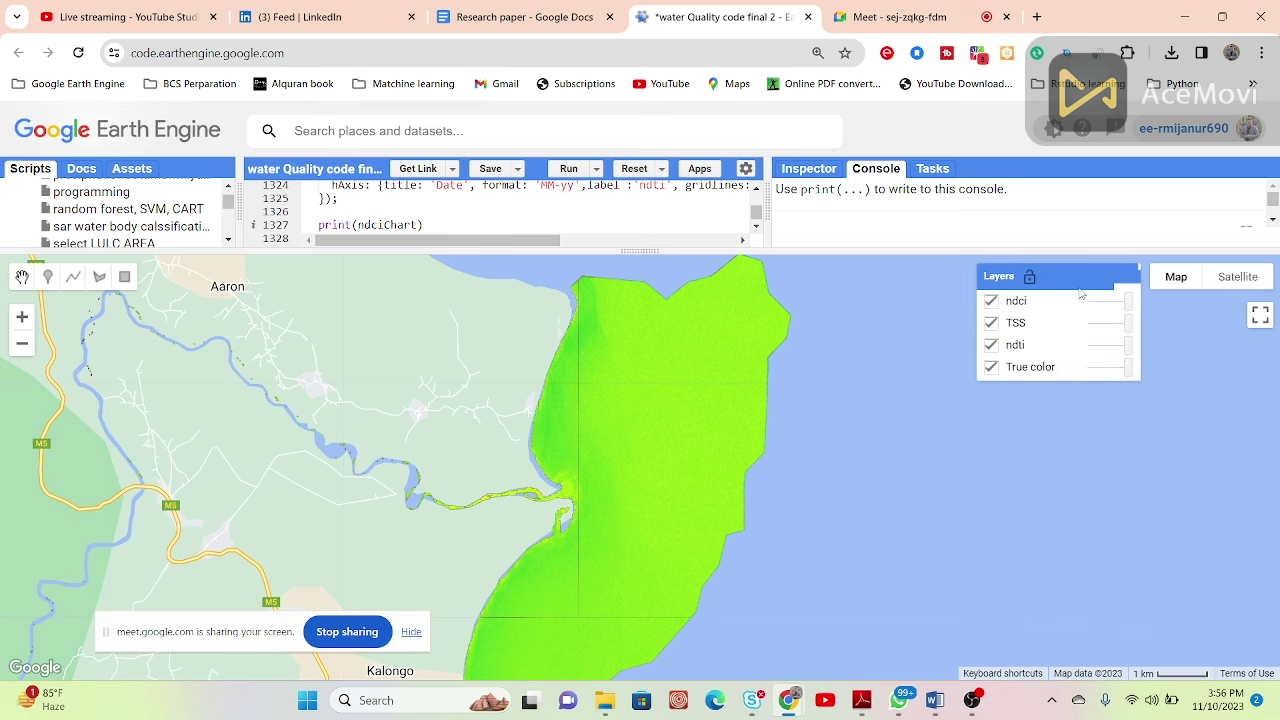
click(991, 301)
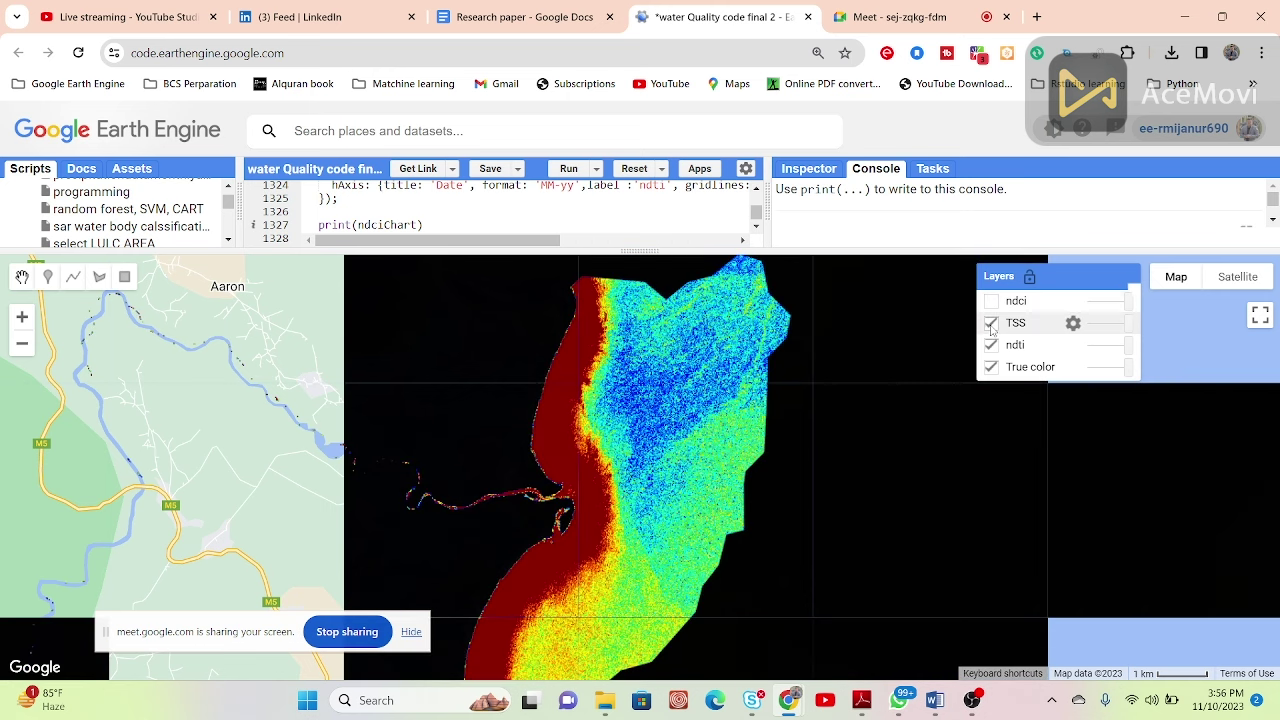
click(991, 323)
click(991, 345)
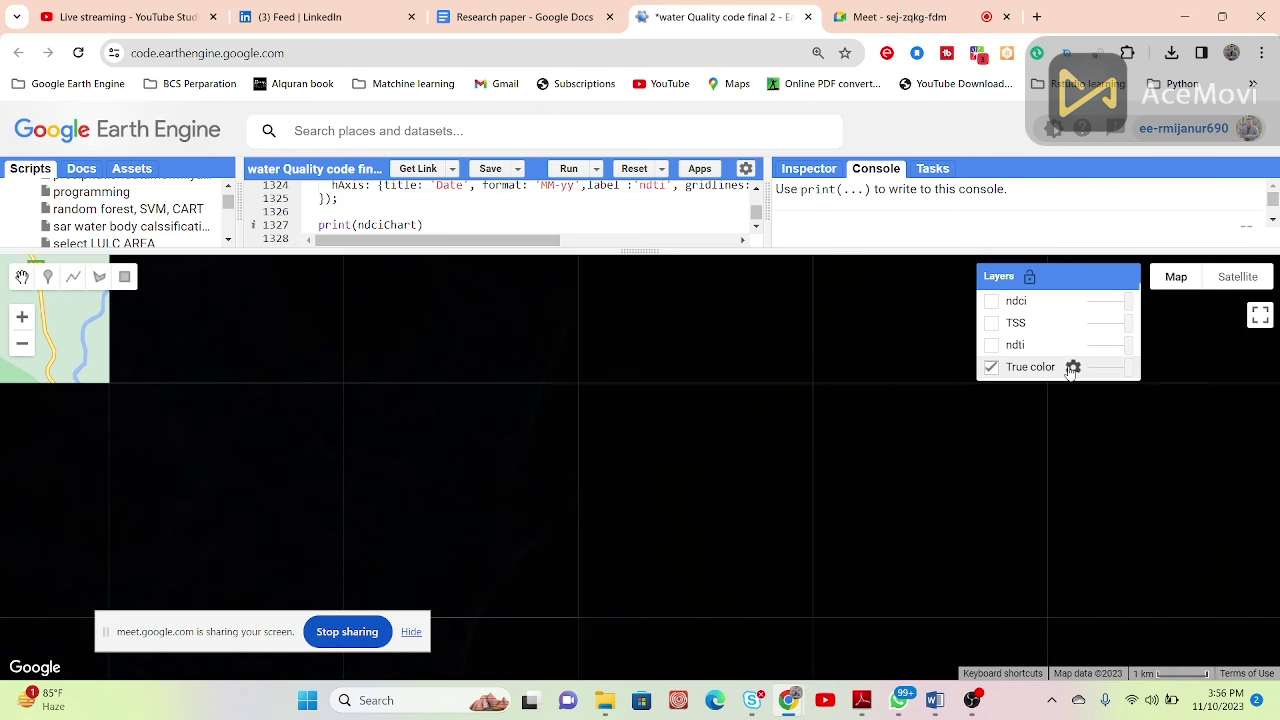
Render True color as an RGB composite of B4, B3, B2 with a 98% stretch.
click(1072, 367)
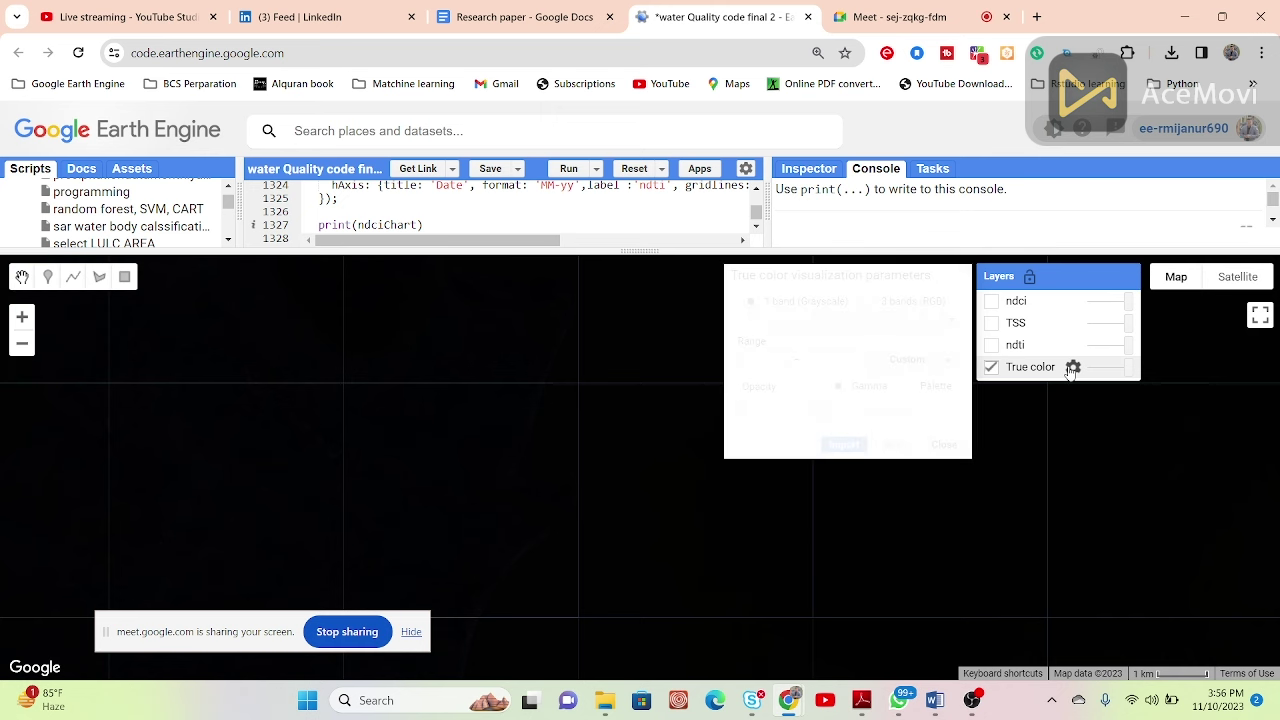
click(768, 319)
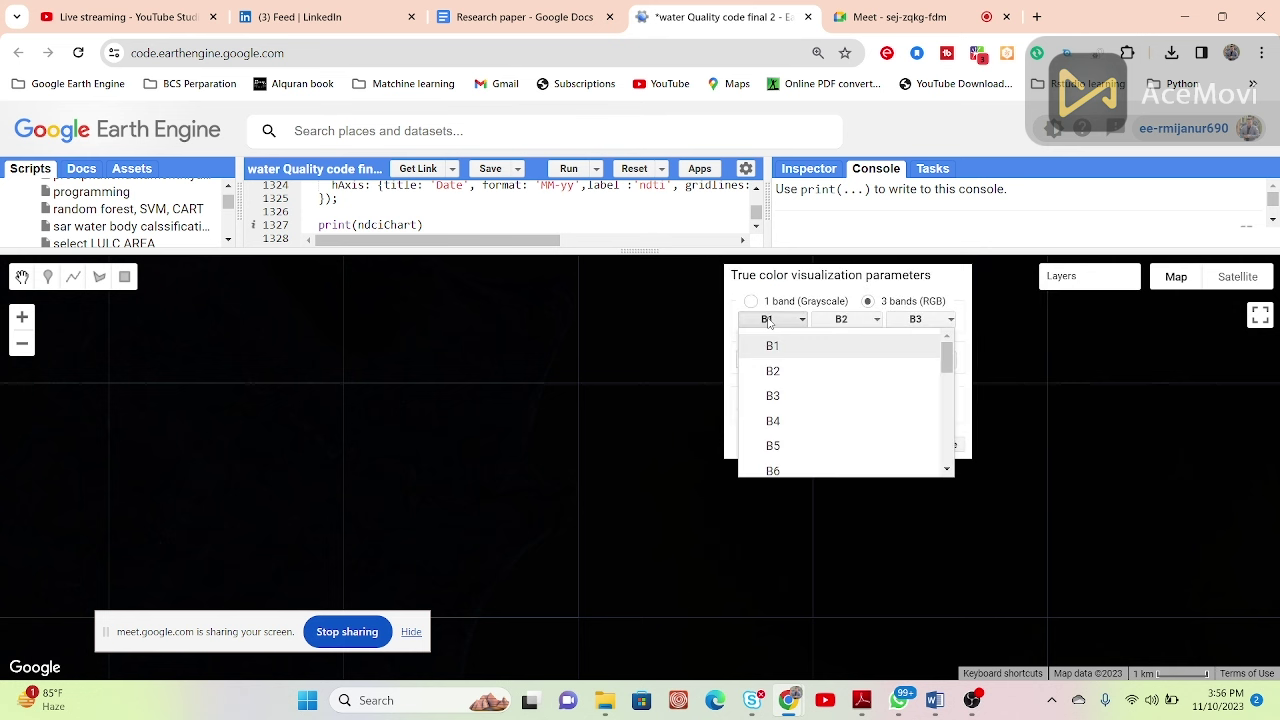
click(773, 421)
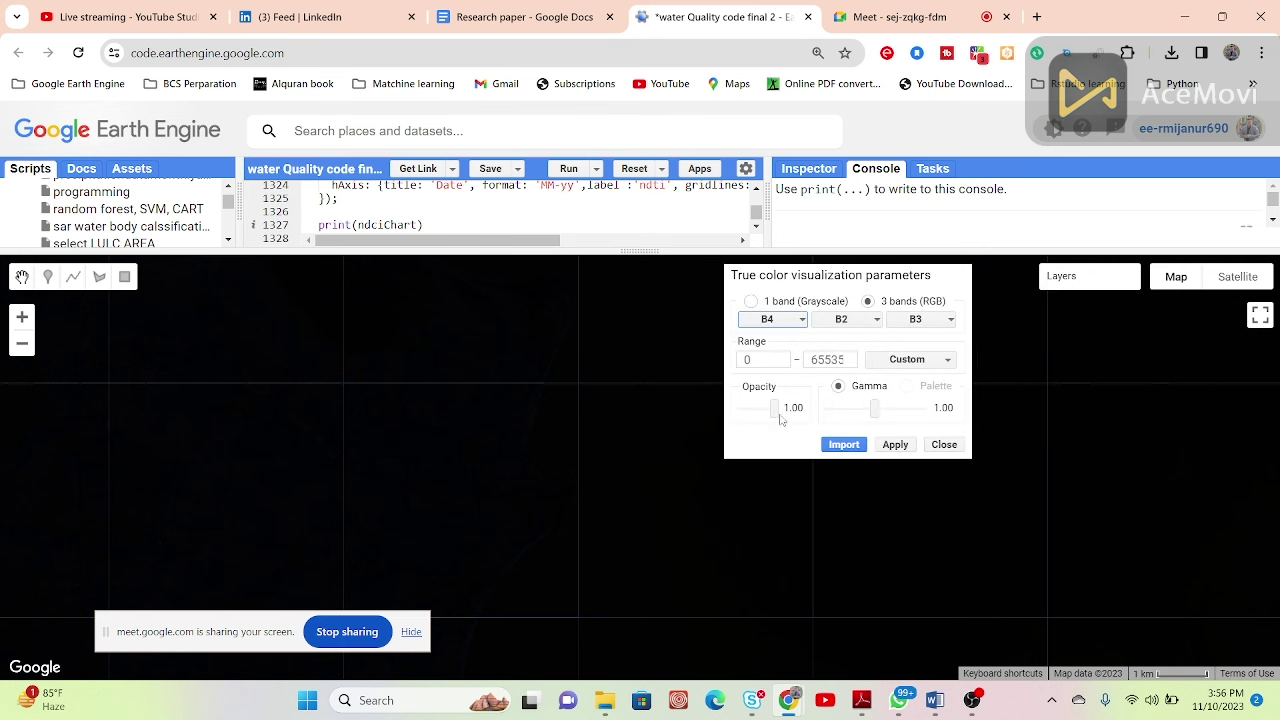
click(857, 325)
click(850, 396)
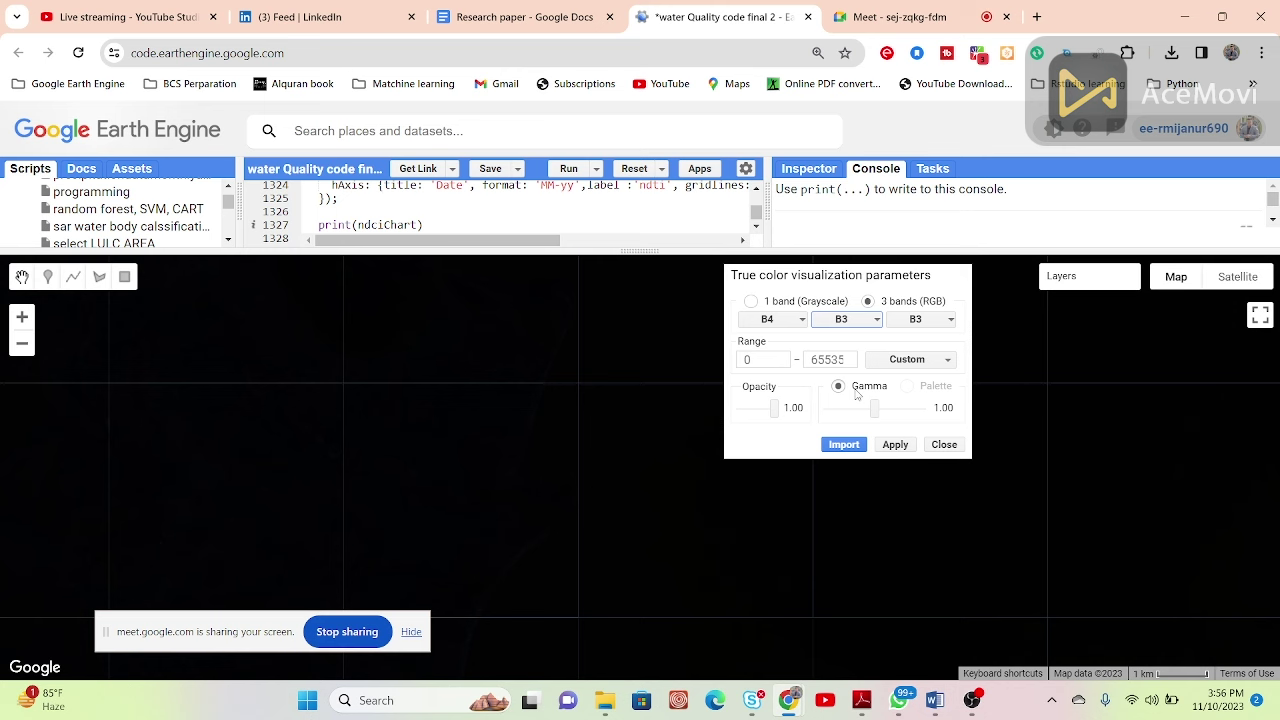
click(912, 322)
click(922, 371)
click(914, 362)
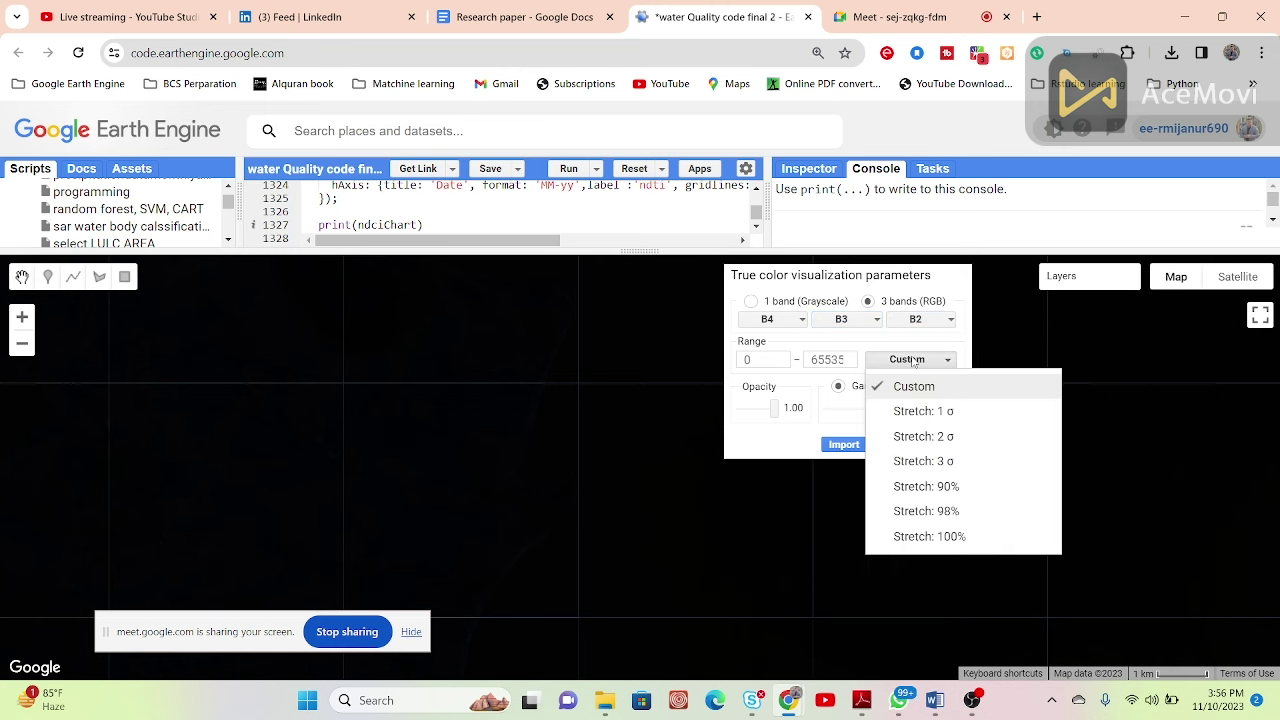
click(918, 512)
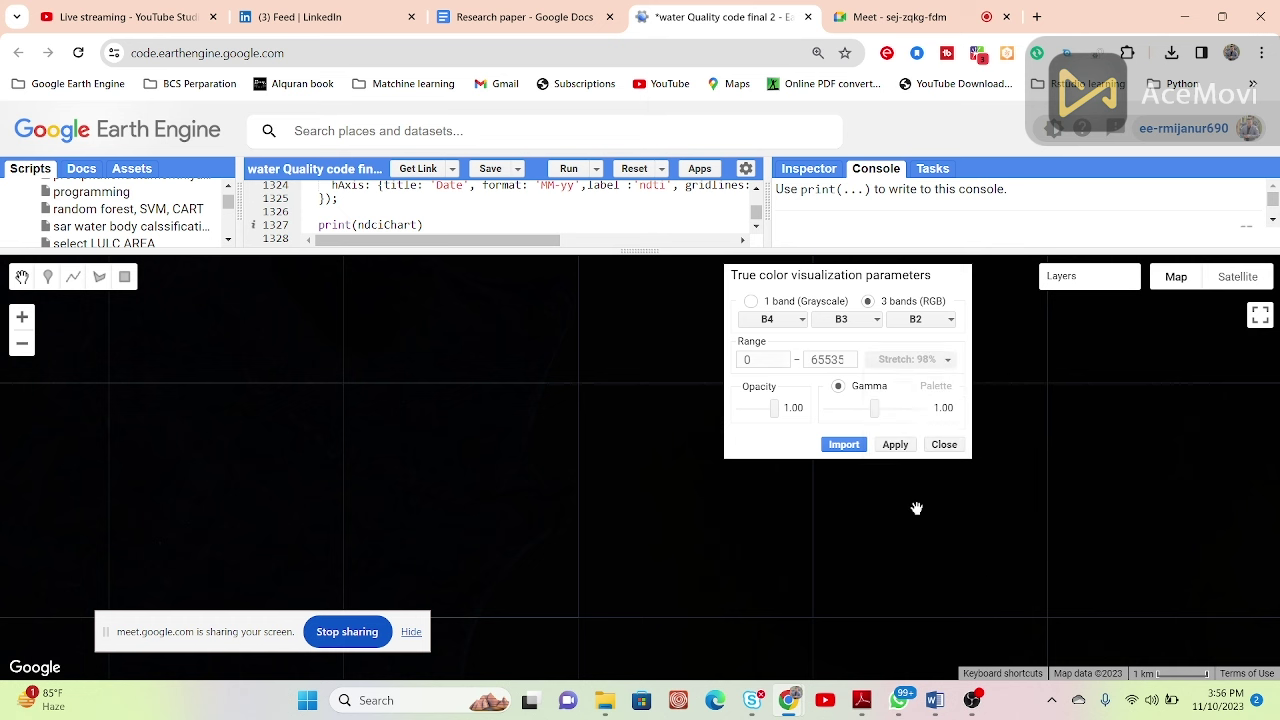
click(896, 446)
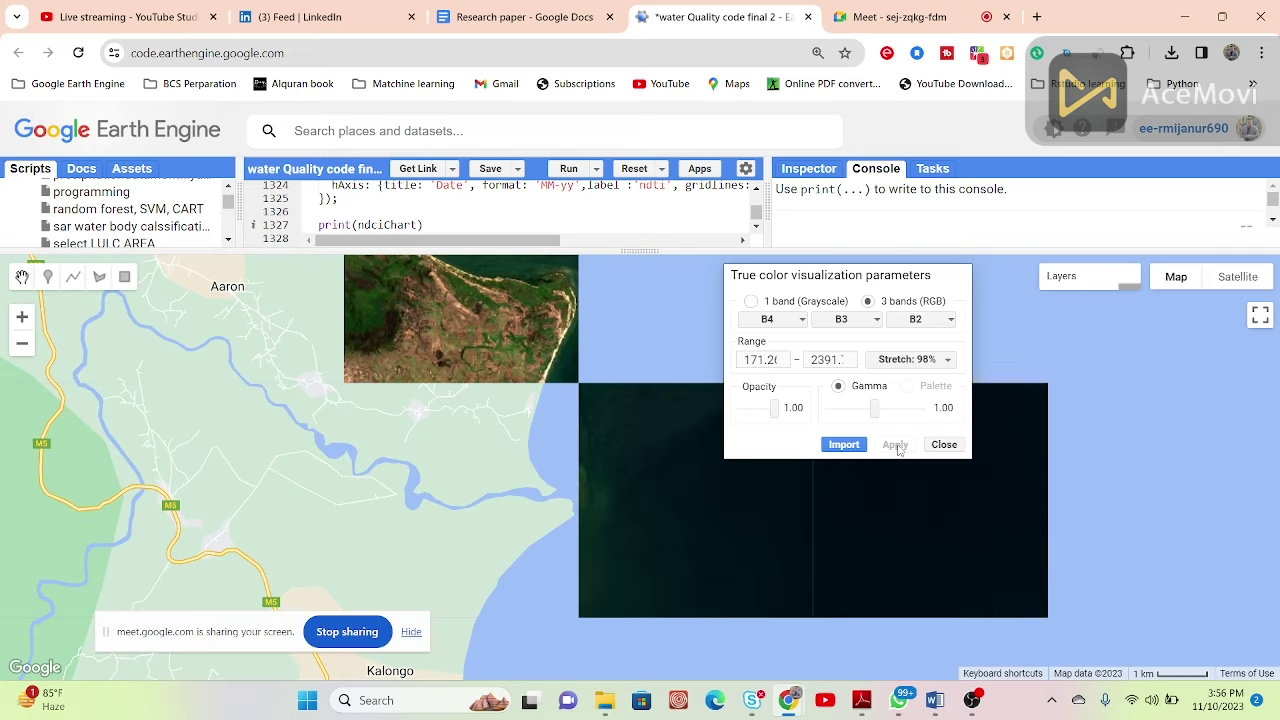
Zoom in to centre the river mouth and switch the ndti layer back on.
drag(478, 528, 536, 540)
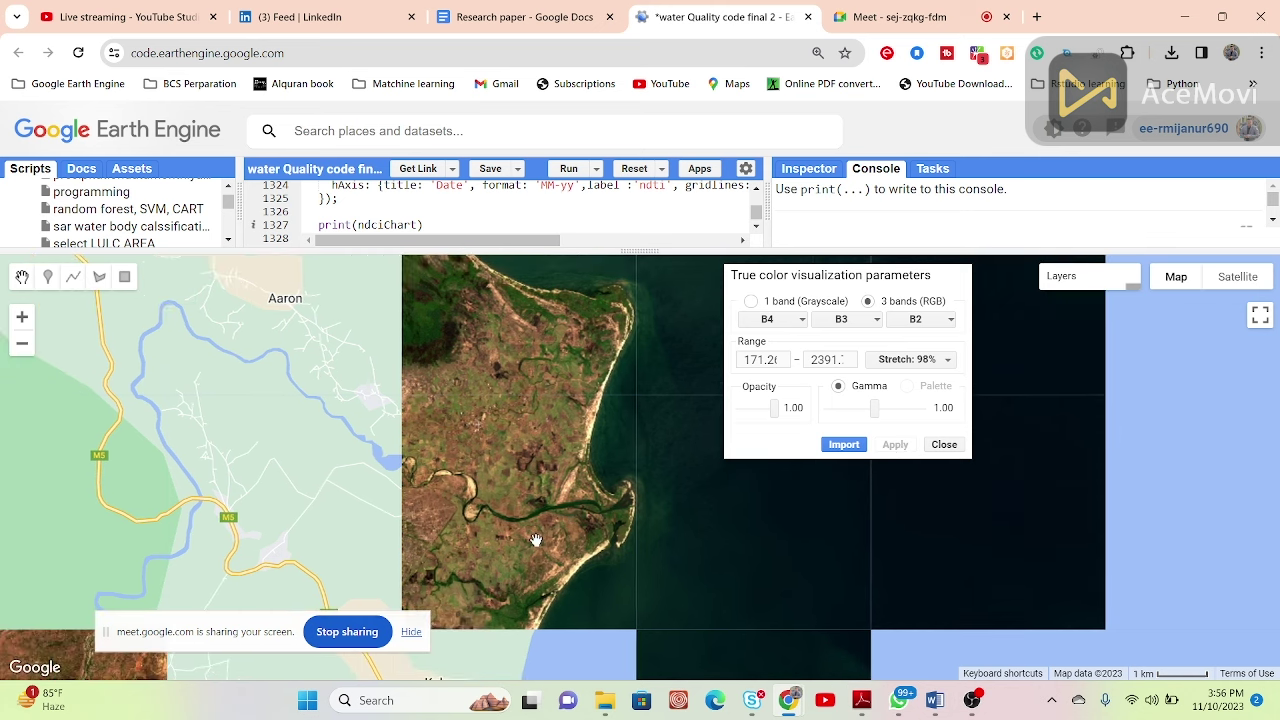
scroll(532, 550, up, 1)
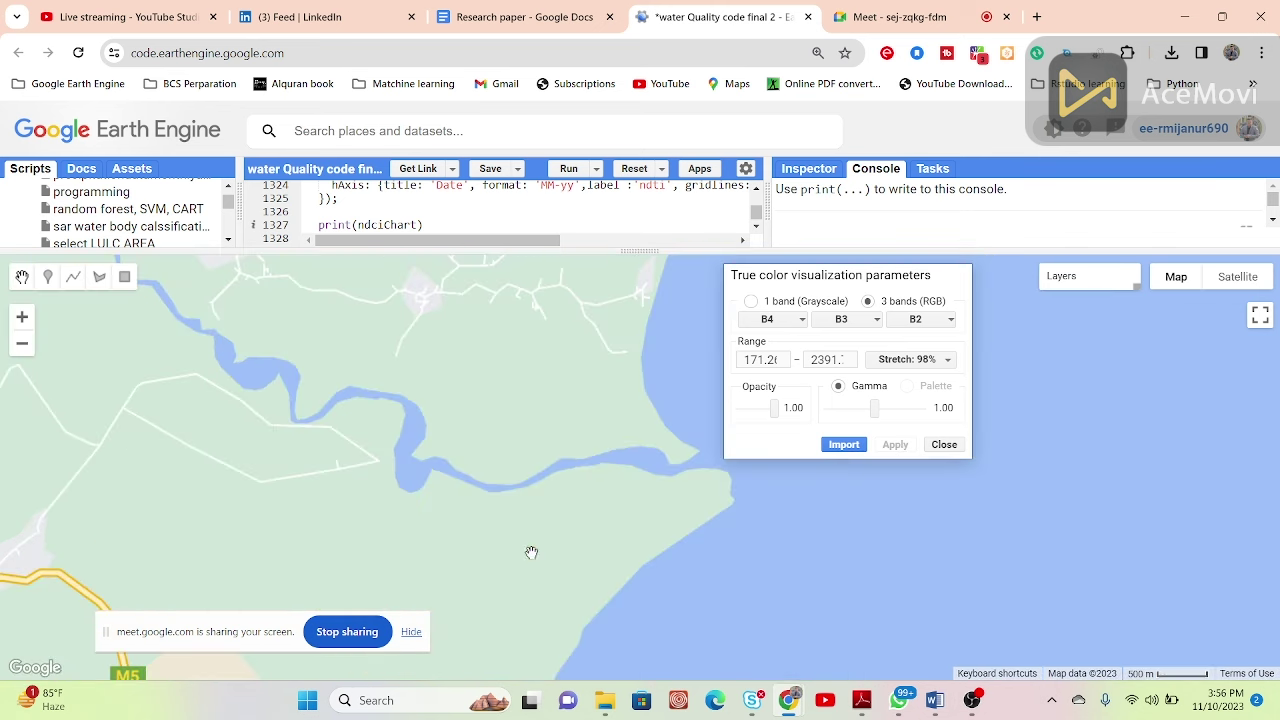
drag(606, 523, 514, 543)
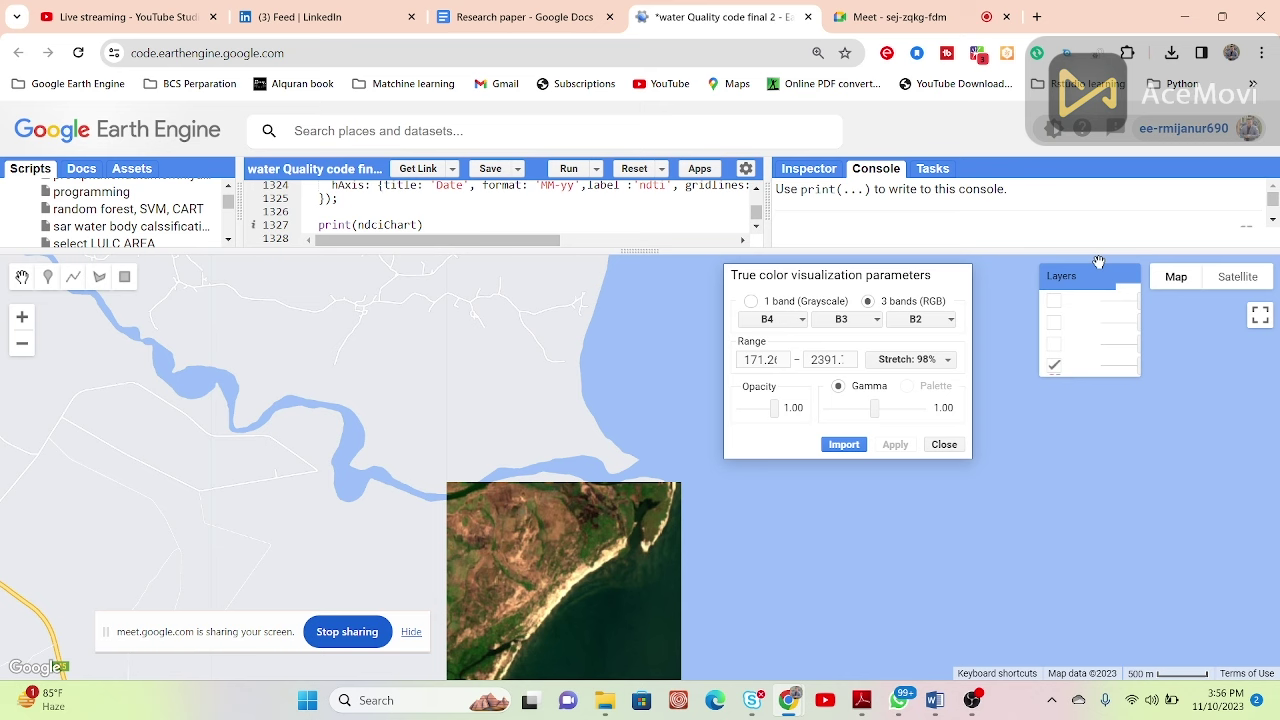
click(992, 346)
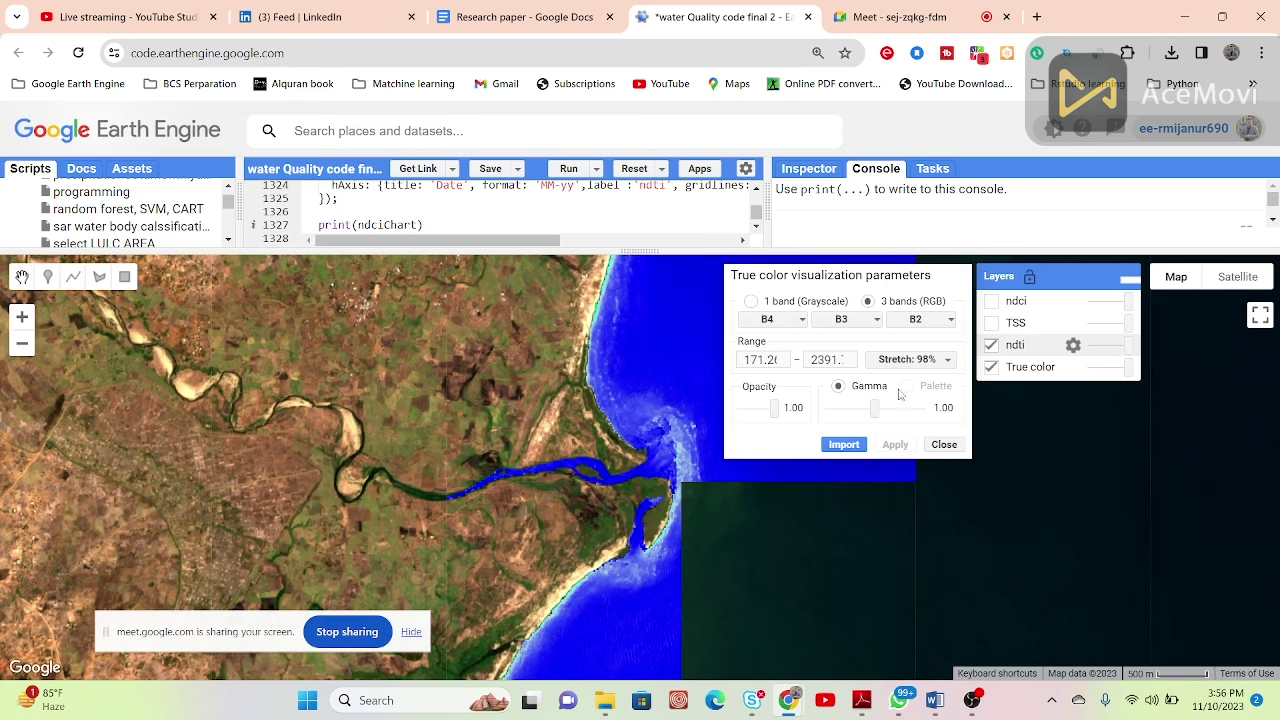
Close the True color visualization settings, turn TSS and ndci back on, and zoom out.
drag(694, 438, 580, 437)
mouse_move(1055, 297)
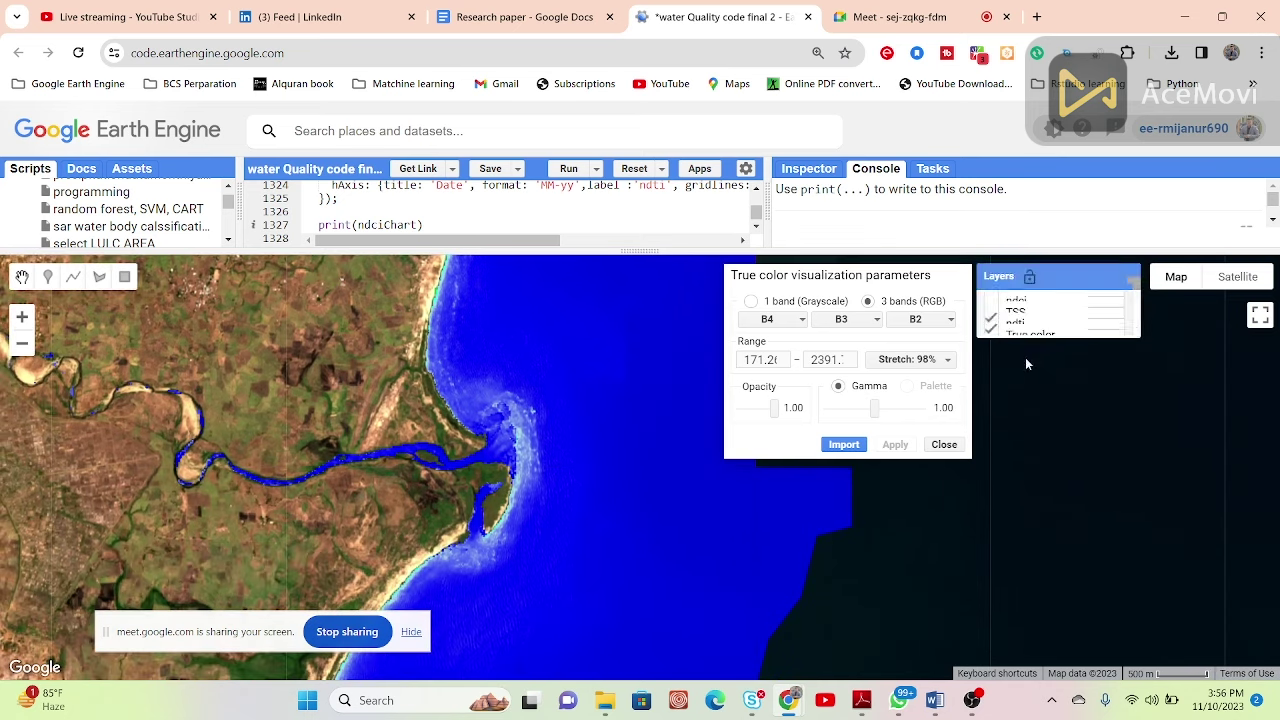
click(944, 444)
mouse_move(1100, 285)
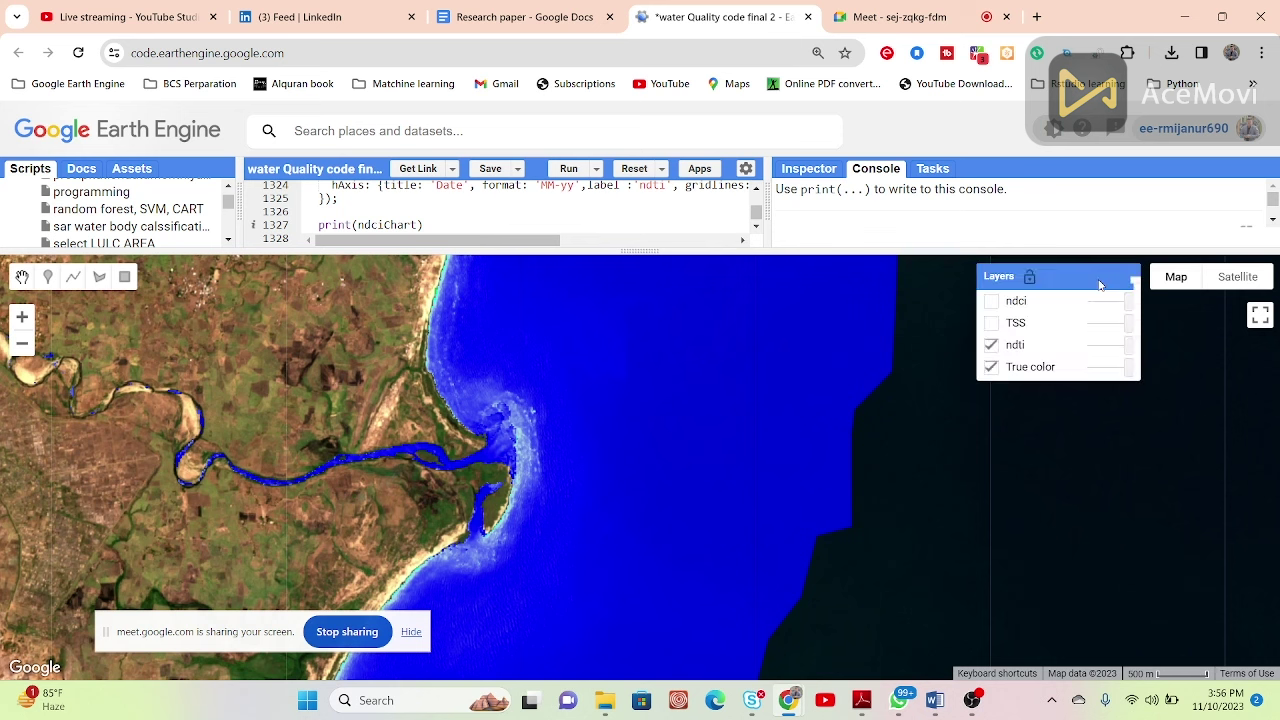
click(991, 324)
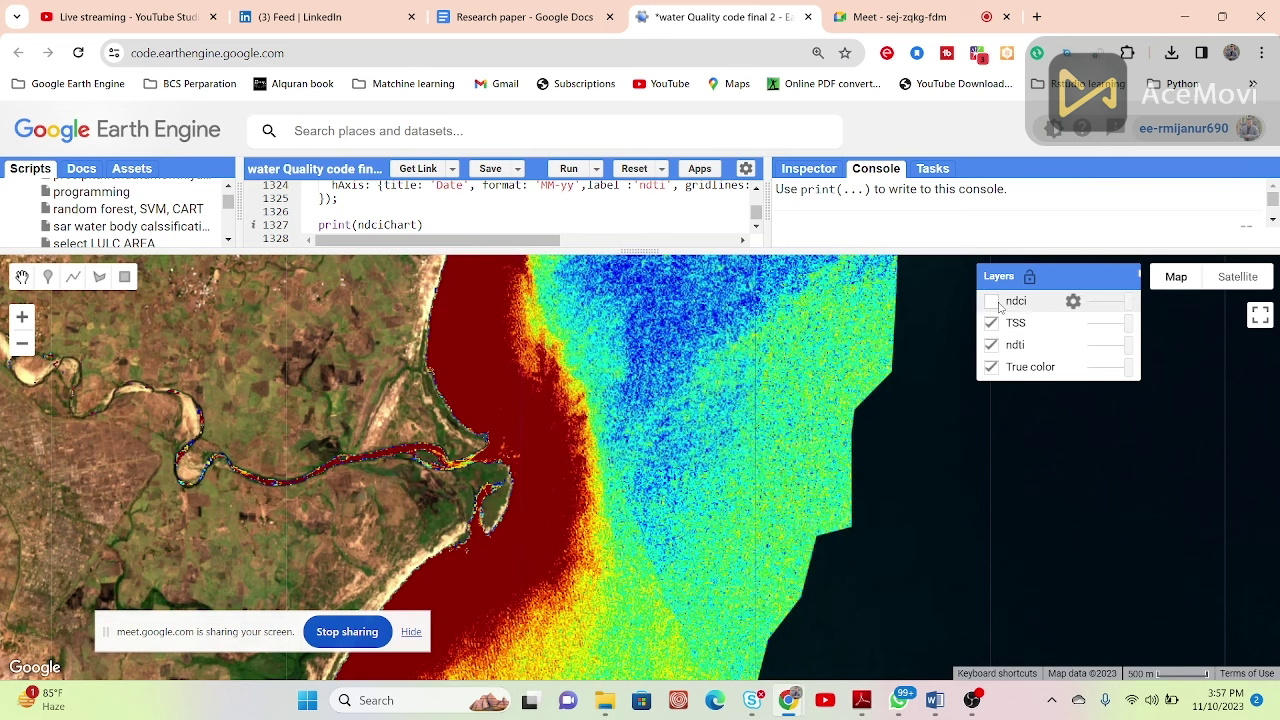
click(991, 302)
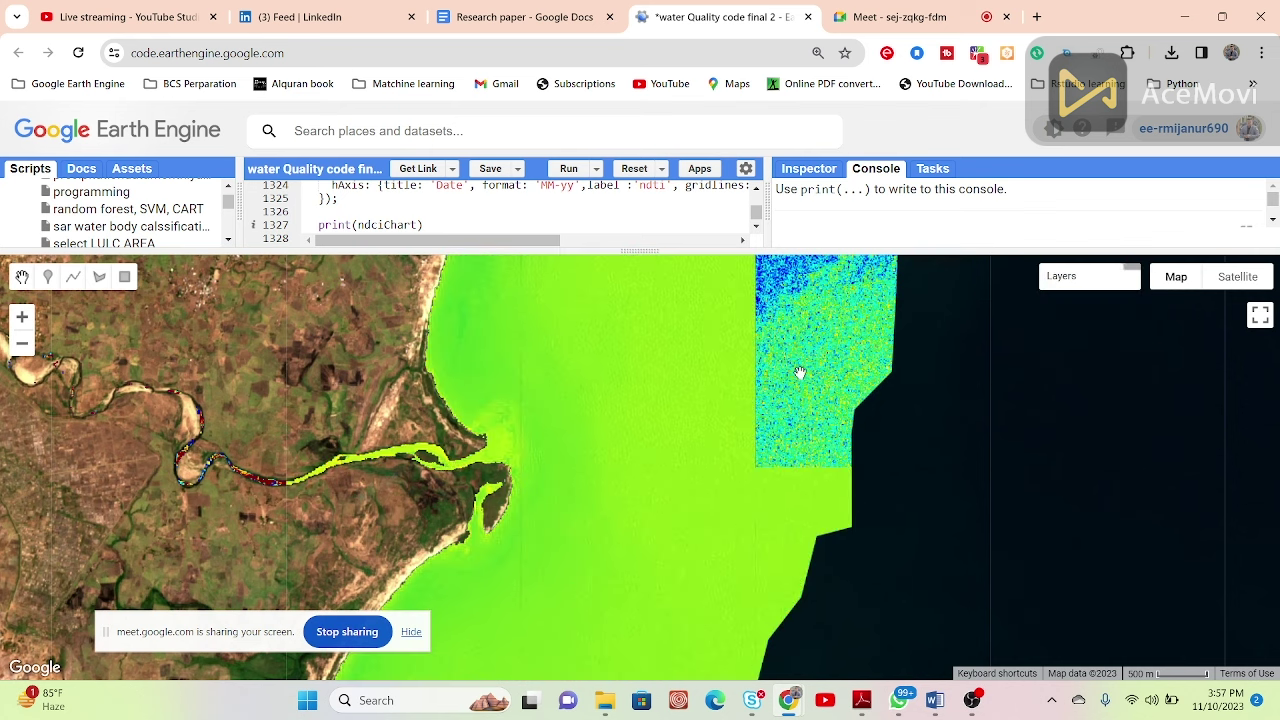
scroll(800, 372, down, 1)
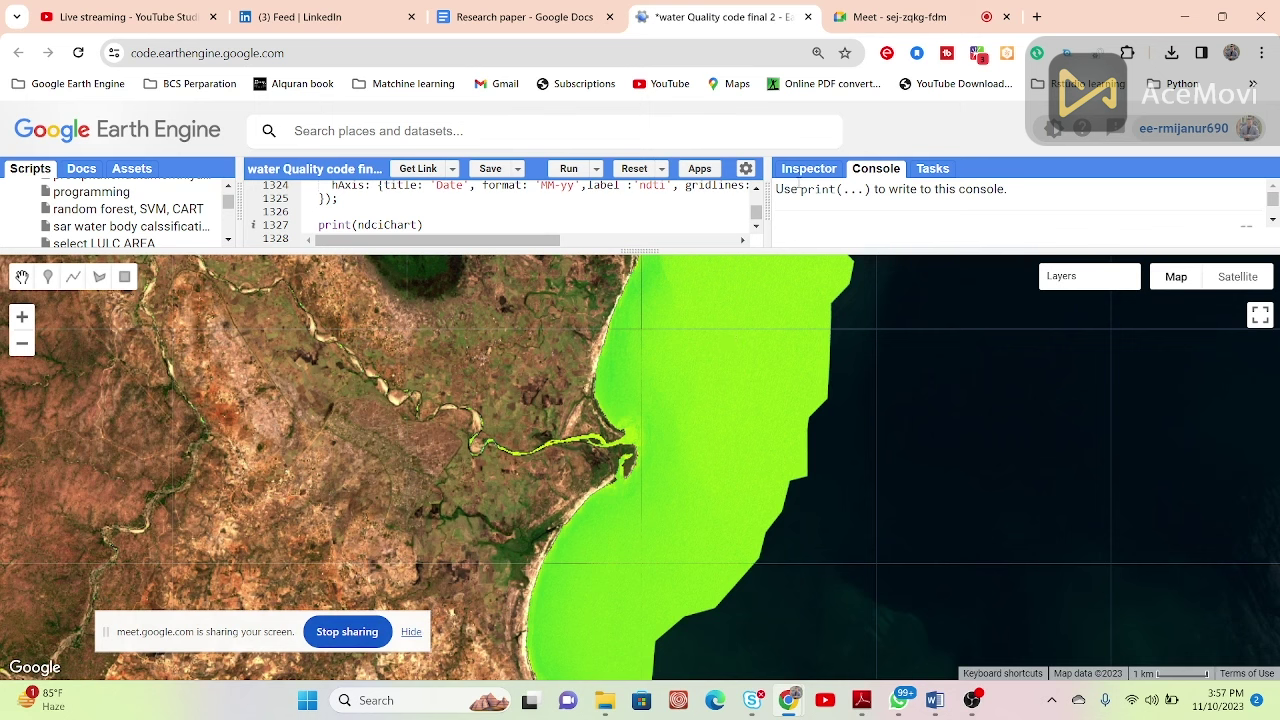
click(806, 170)
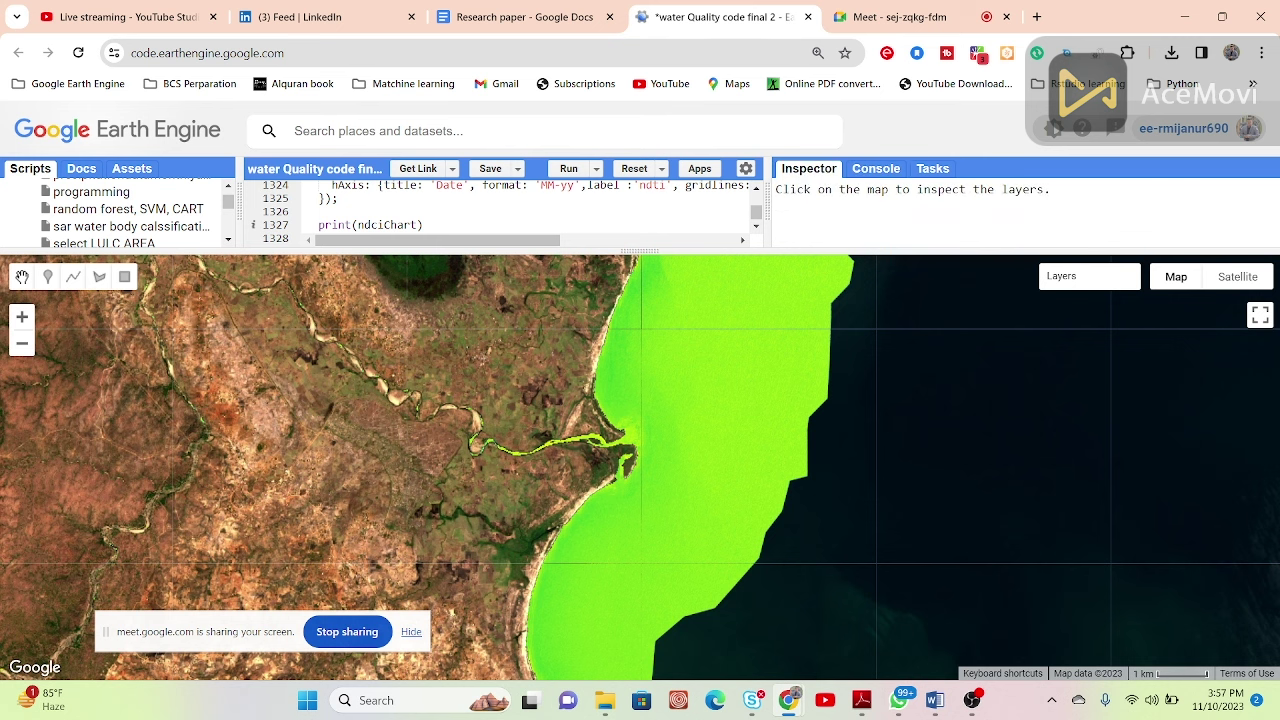
Toggle the ndci layer off to view TSS, then back on.
mouse_move(1060, 278)
click(990, 302)
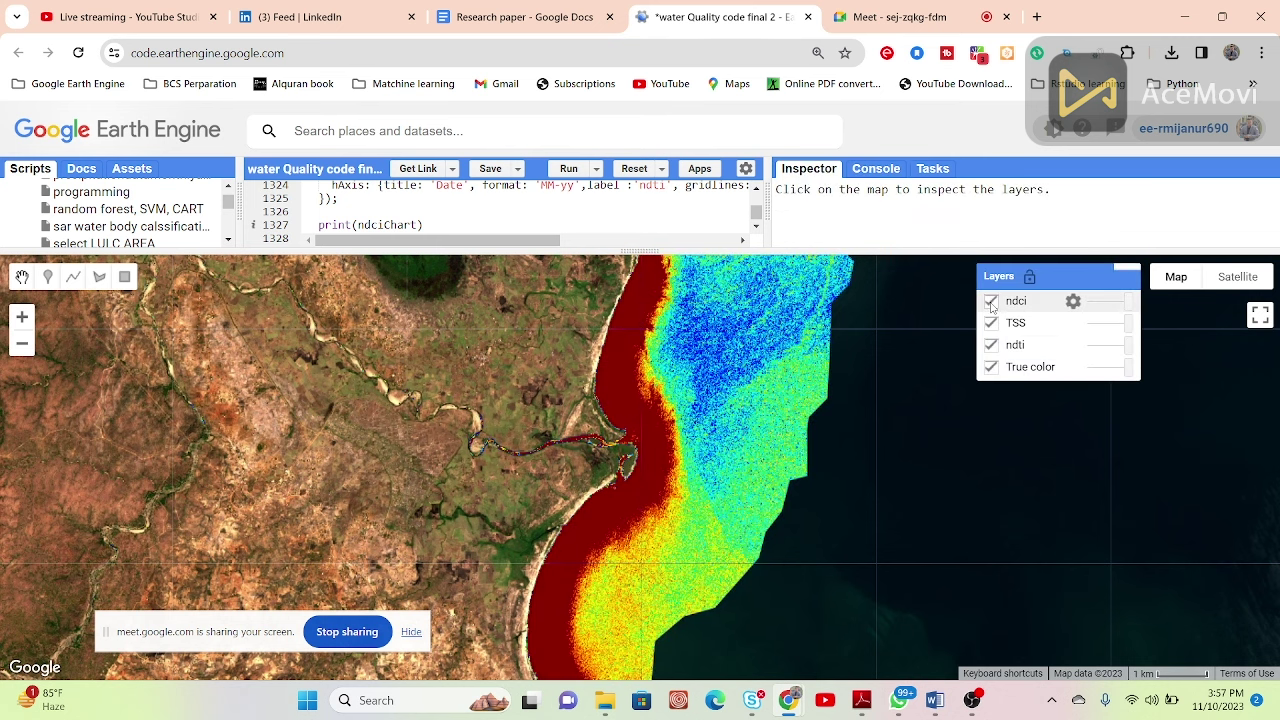
click(990, 305)
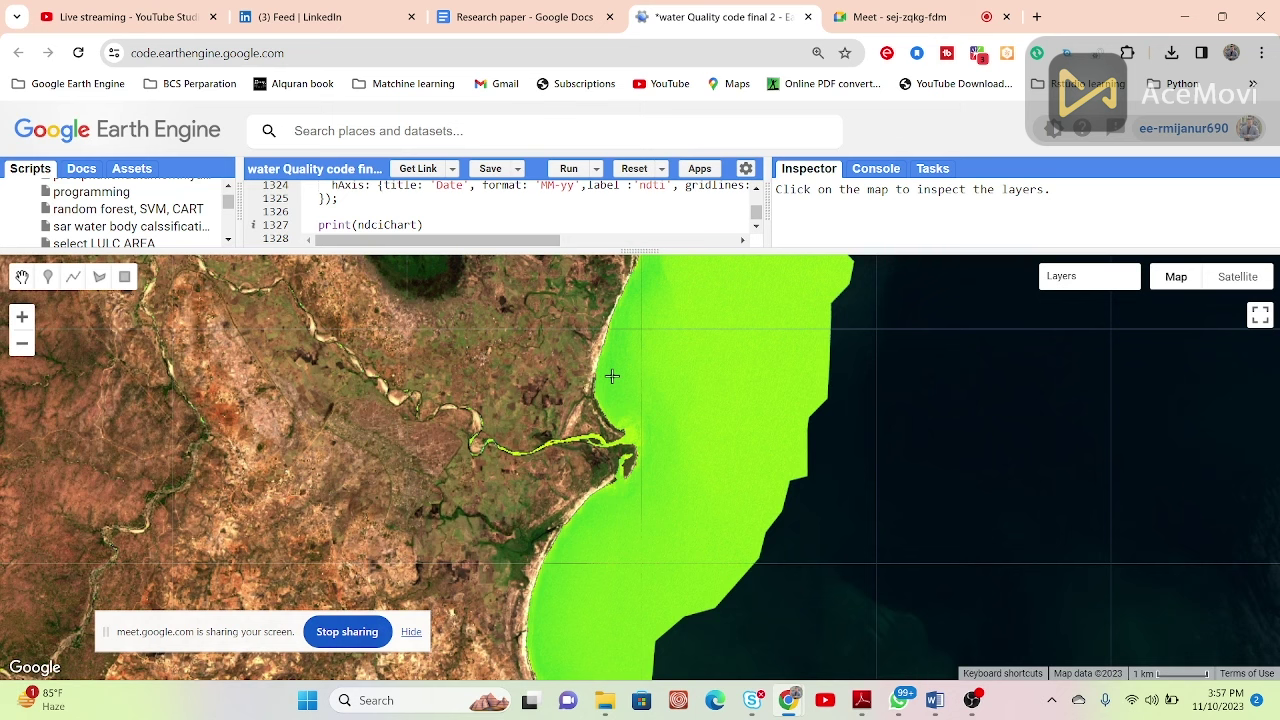
Inspect a water pixel near the shore: NDTI 25.13, TSS 5584.28, NDCI −0.113.
click(612, 376)
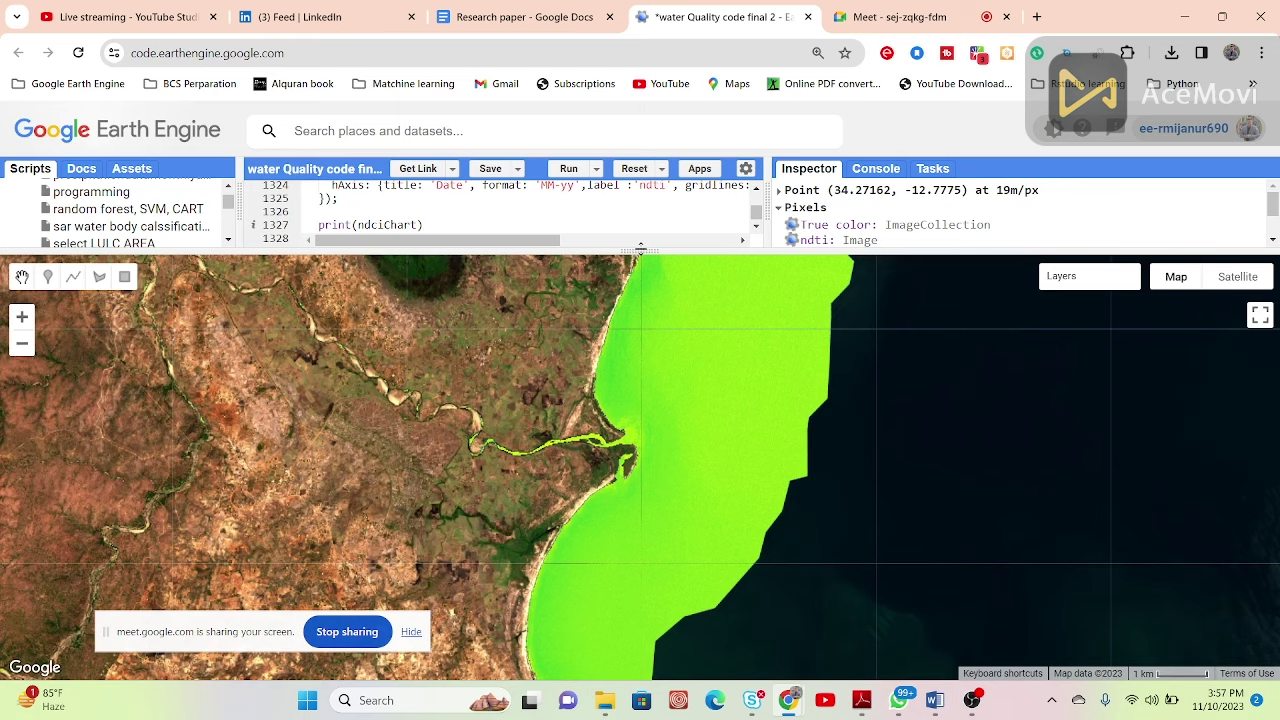
drag(641, 248, 641, 340)
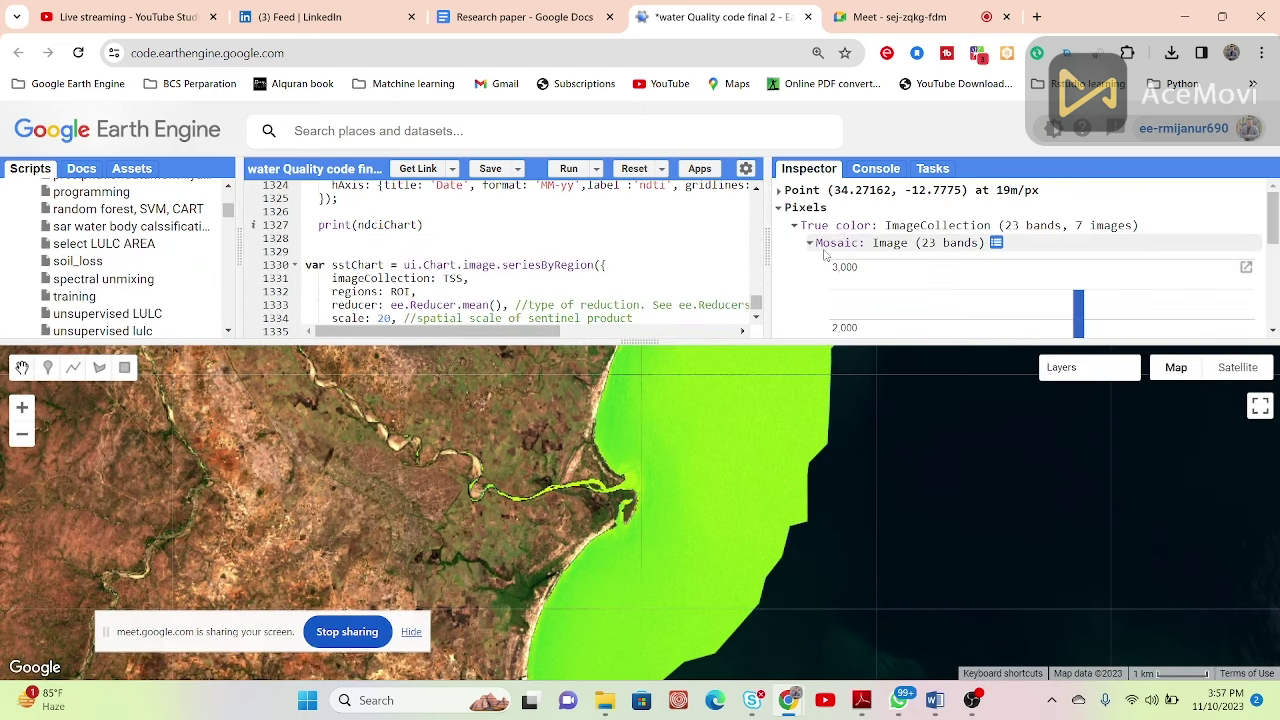
drag(1274, 222, 1277, 293)
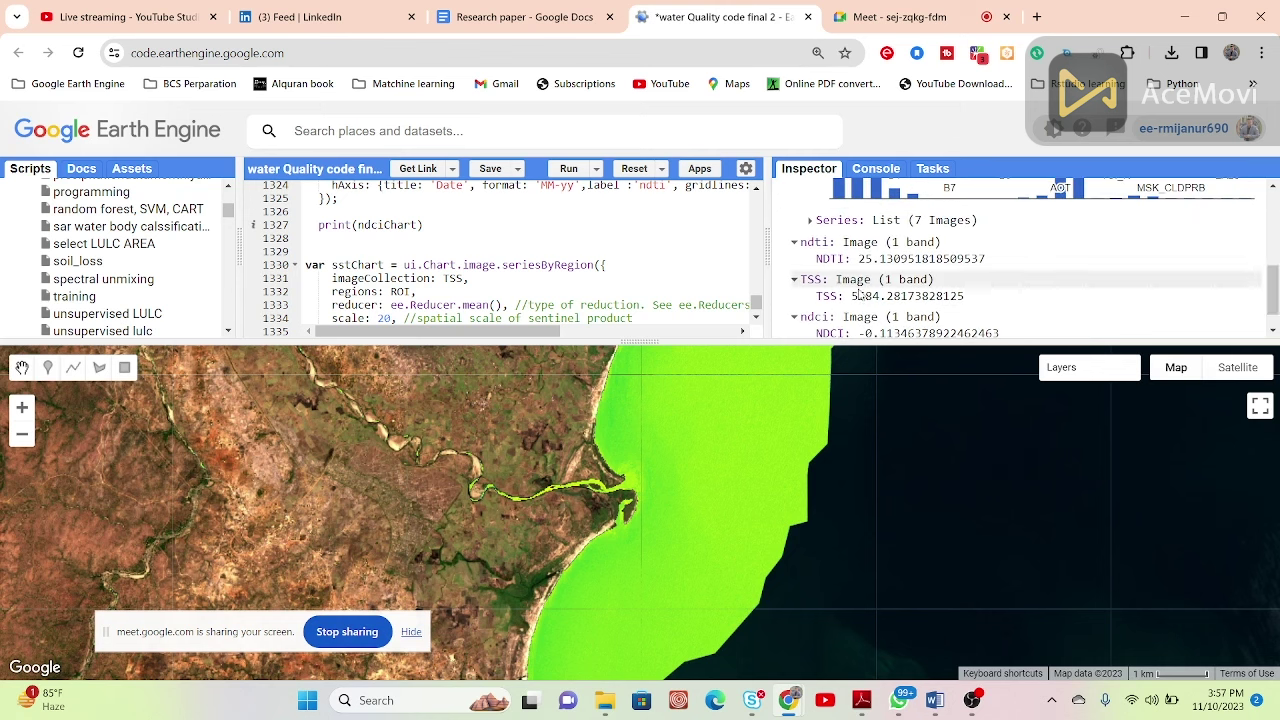
drag(1268, 279, 1272, 300)
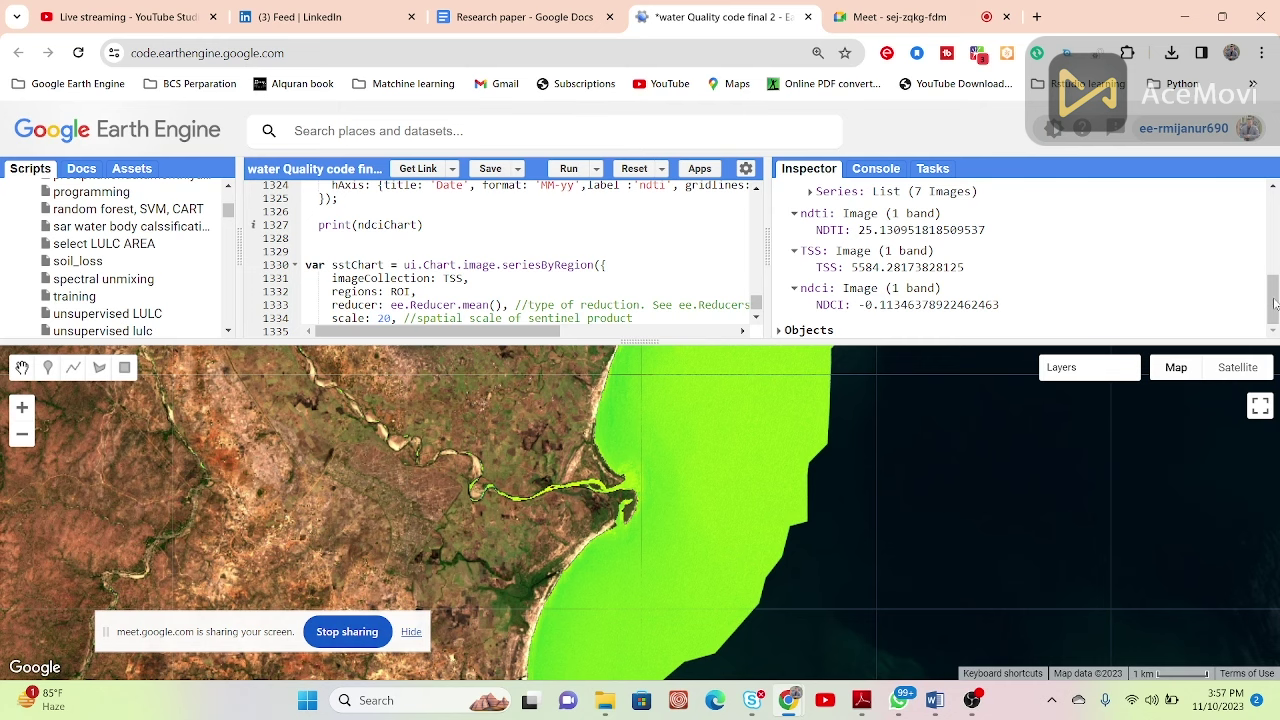
scroll(1274, 304, up, 10)
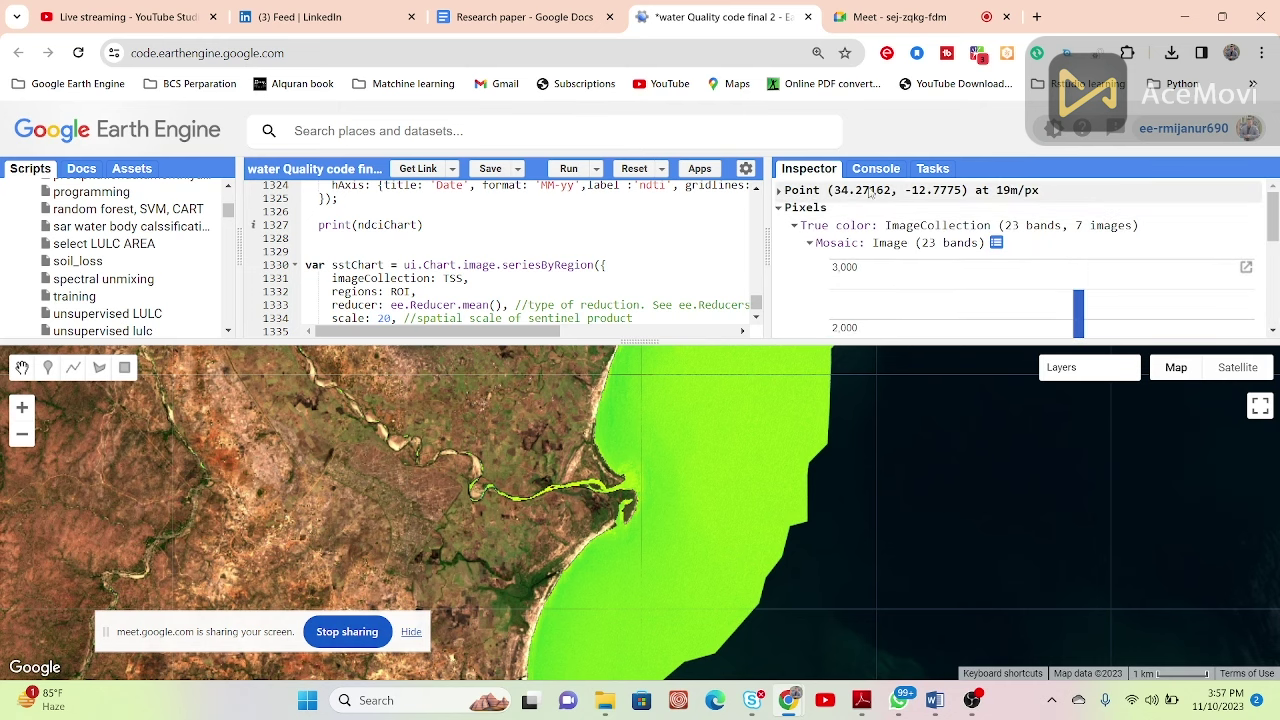